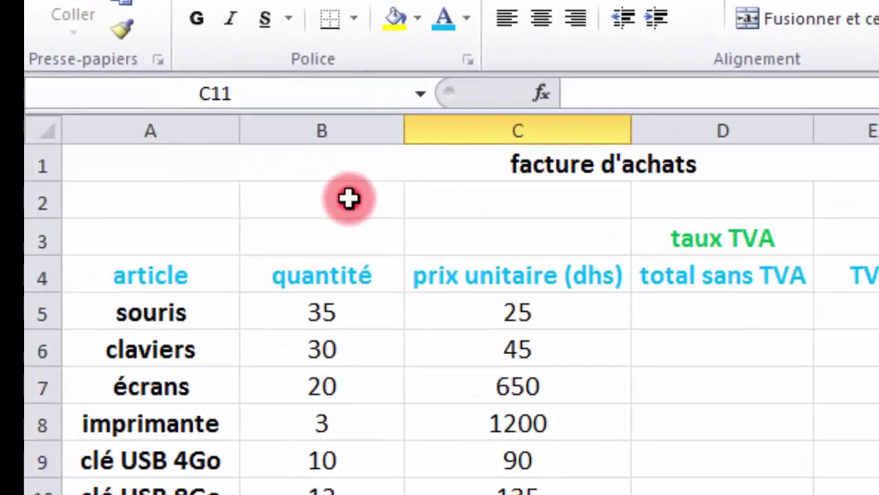
left_click(331, 201)
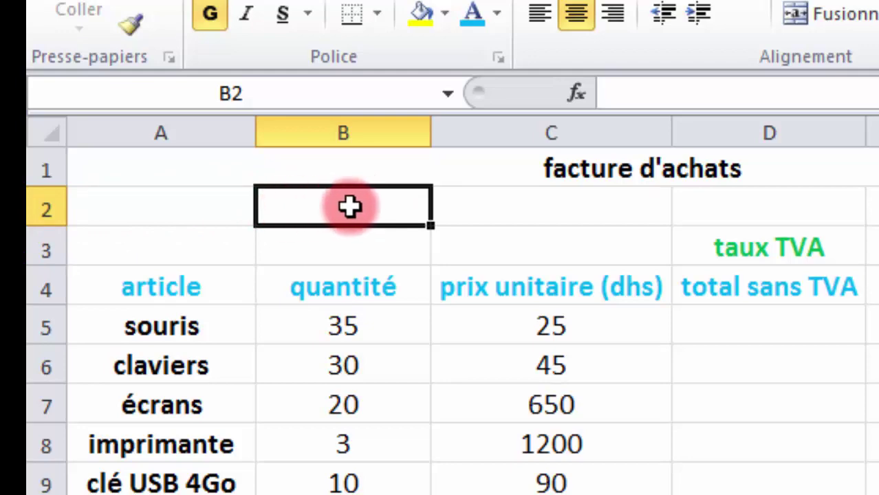
left_click(504, 219)
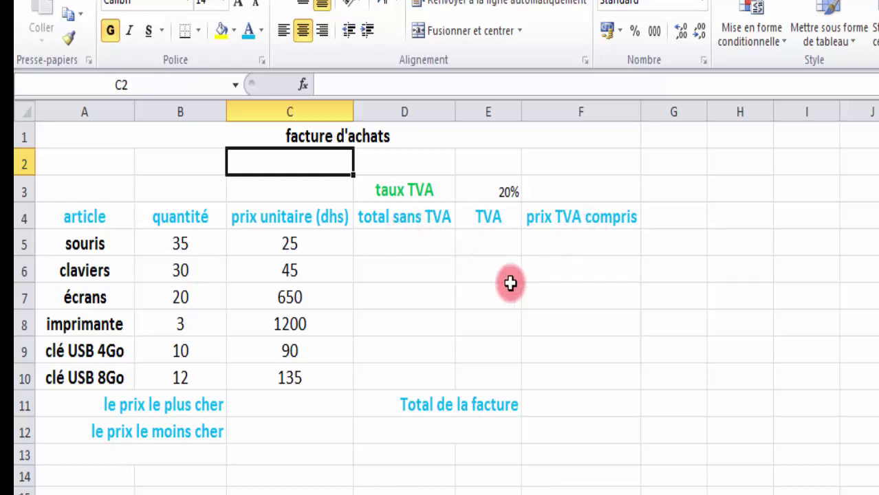
Step: Enter the formula =B5*C5 in D5 to compute the total without TVA for souris
left_click(379, 246)
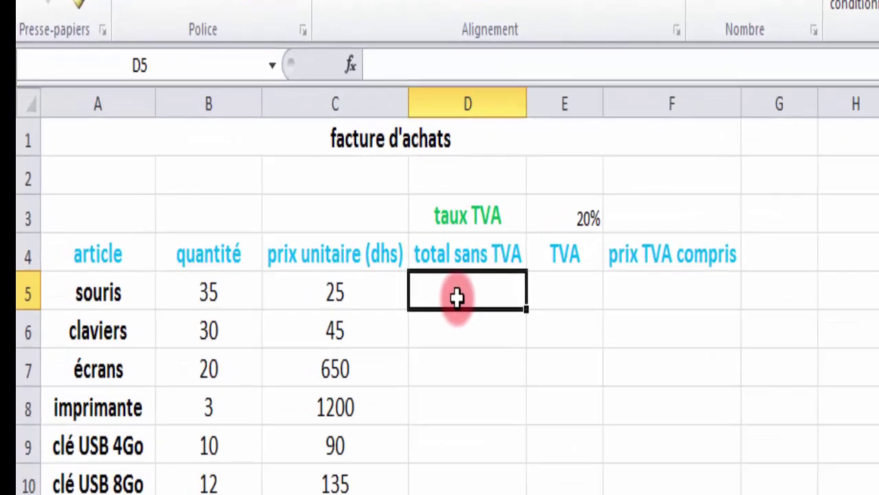
type("=")
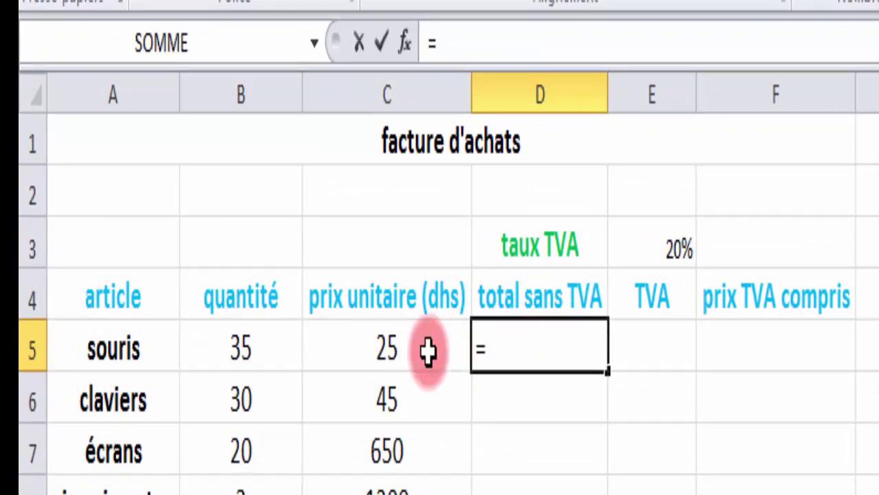
left_click(255, 349)
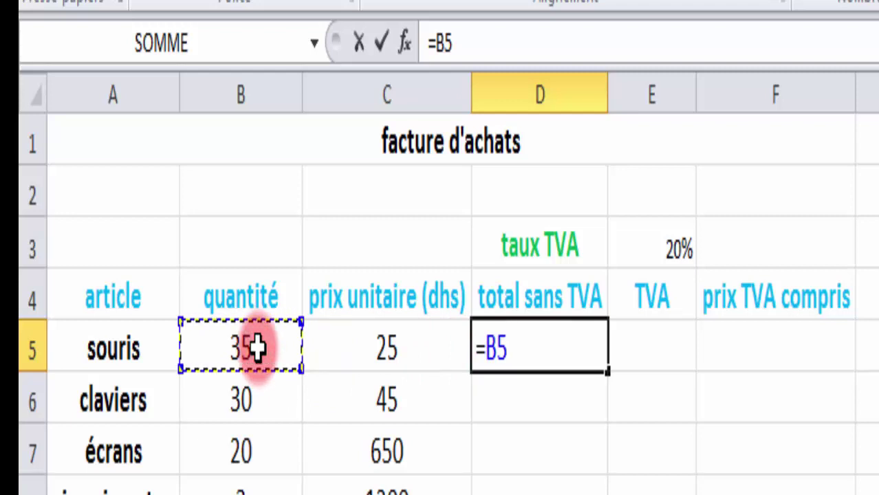
type("*")
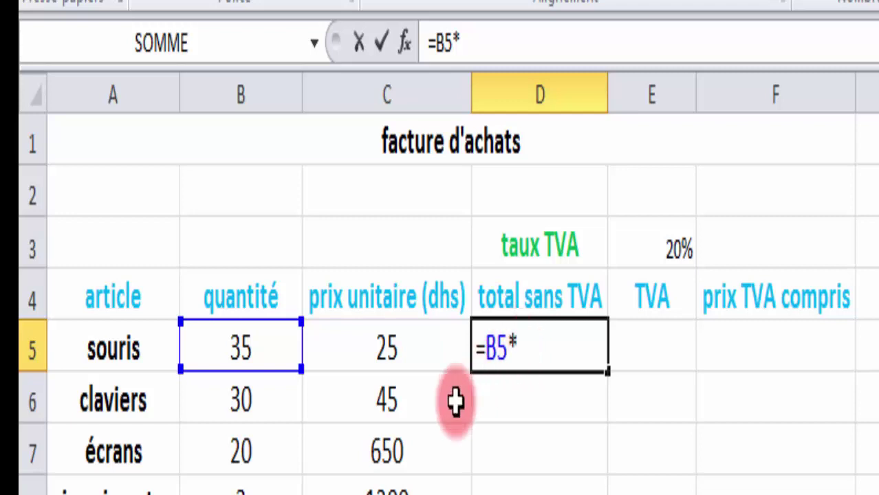
left_click(401, 353)
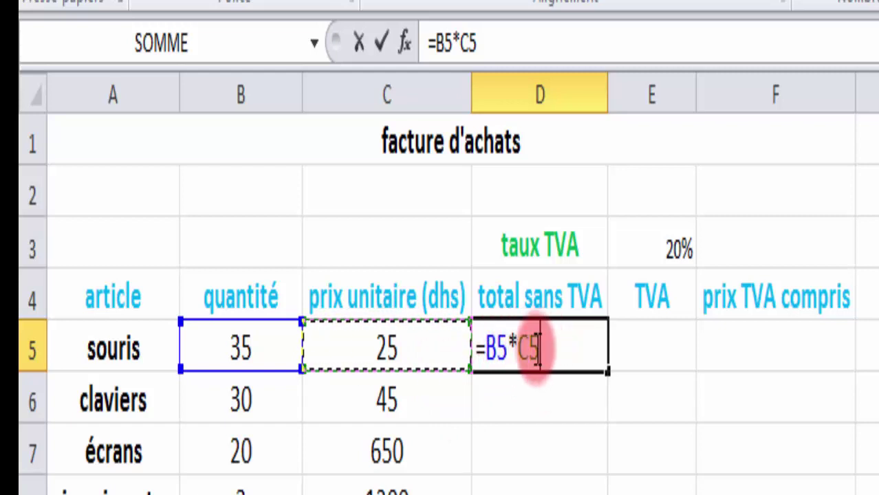
left_click(381, 43)
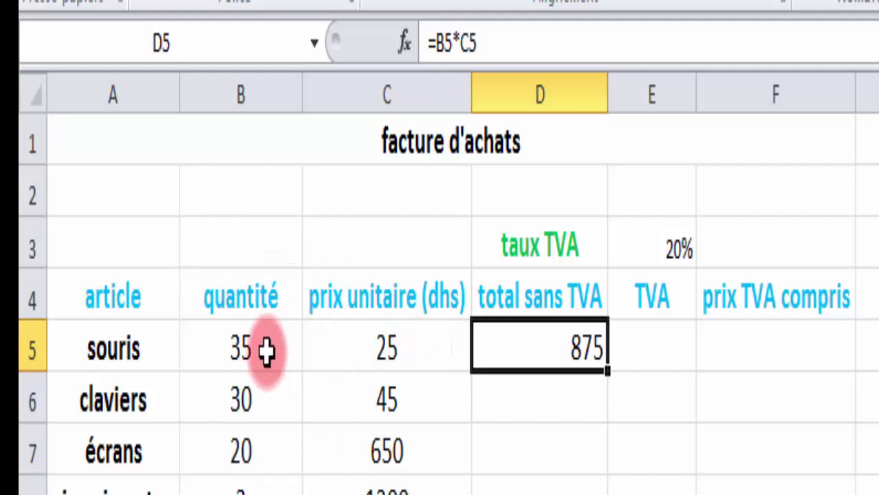
Step: Copy the total sans TVA formula from D5 down through D10 with the fill handle
left_click(528, 399)
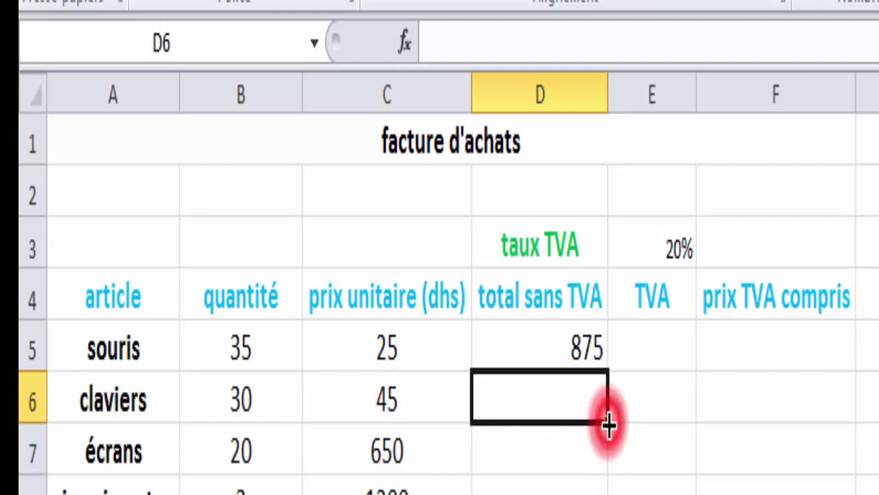
left_click(587, 348)
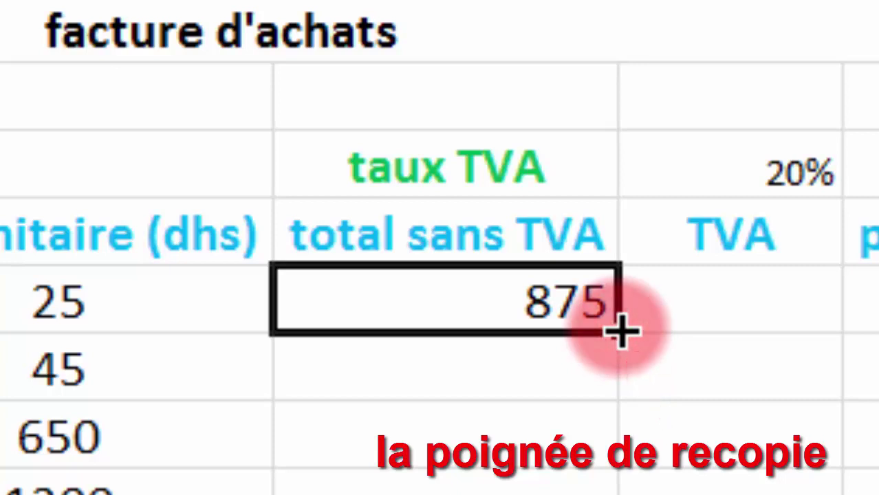
left_click_drag(619, 332, 612, 448)
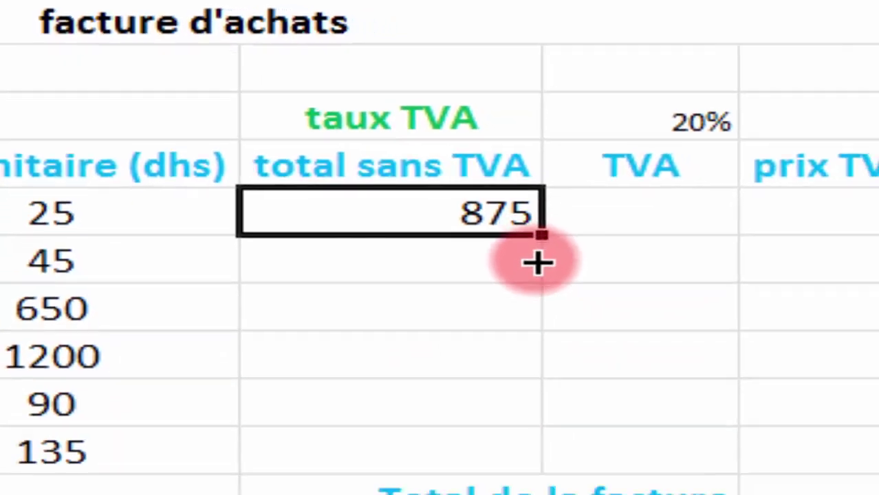
left_click_drag(499, 250, 490, 363)
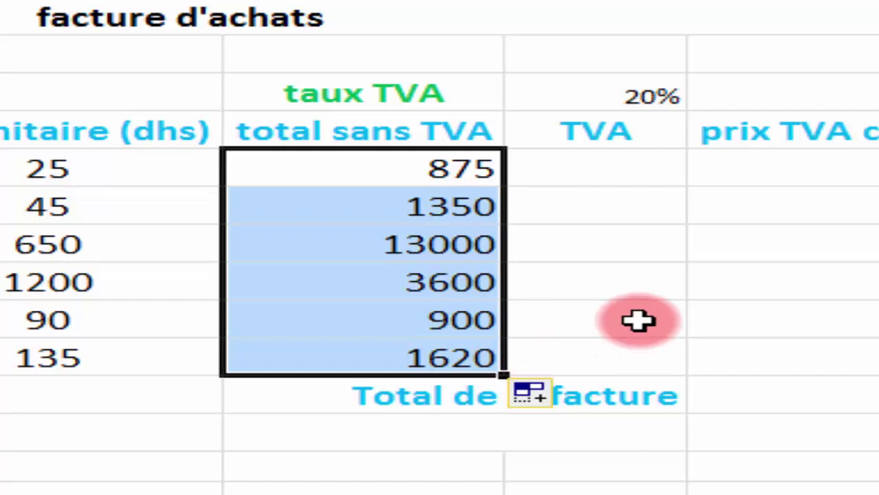
Step: Enter the formula =D5*E3 in E5 to compute the TVA for souris
left_click(629, 167)
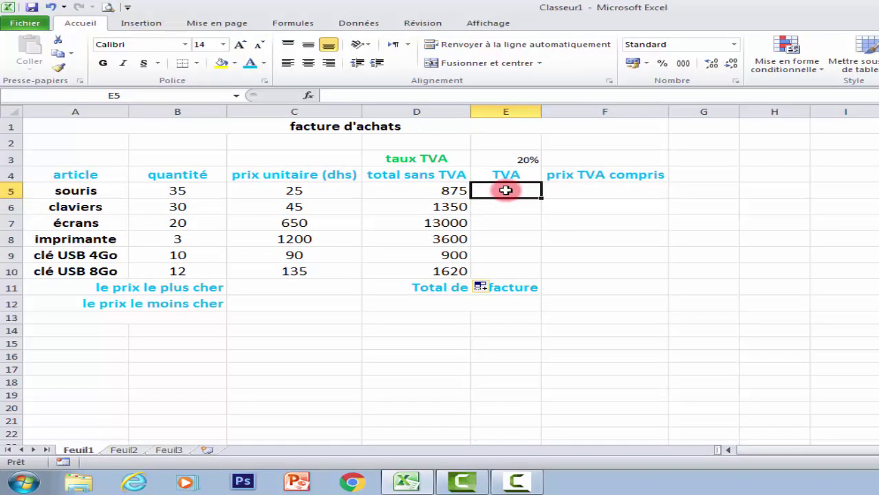
left_click(520, 159)
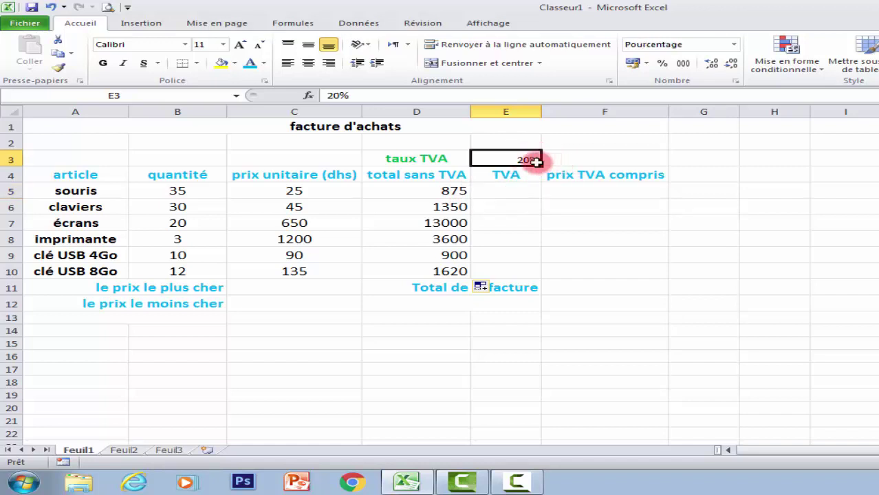
left_click(443, 192)
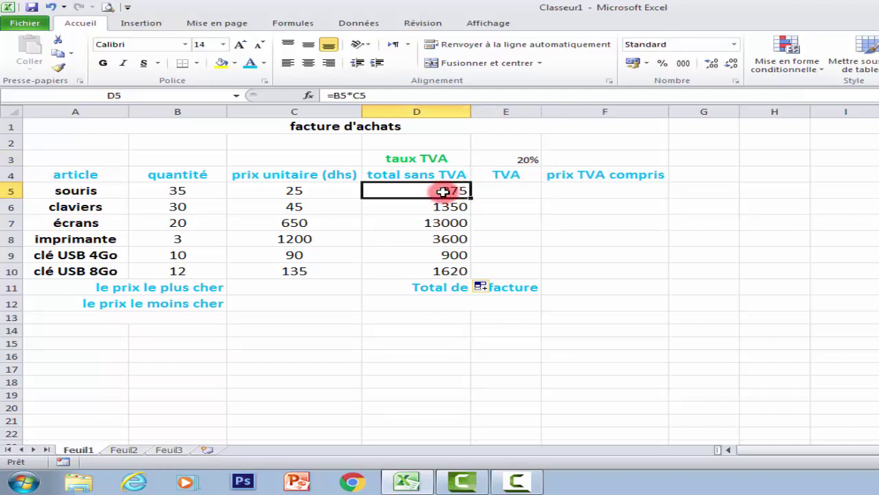
left_click(506, 192)
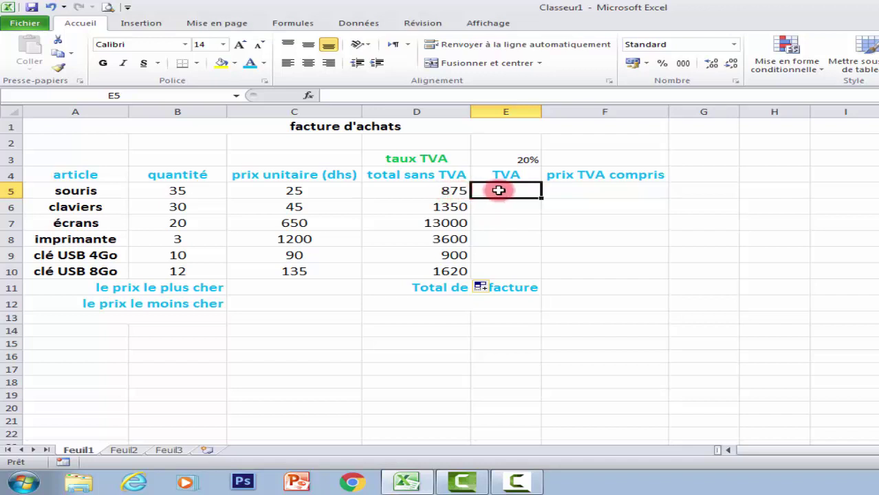
type("=")
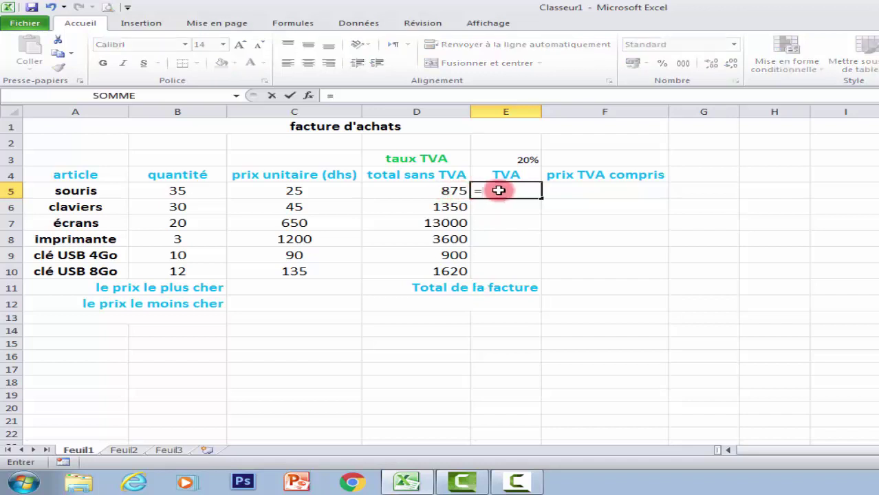
left_click(439, 190)
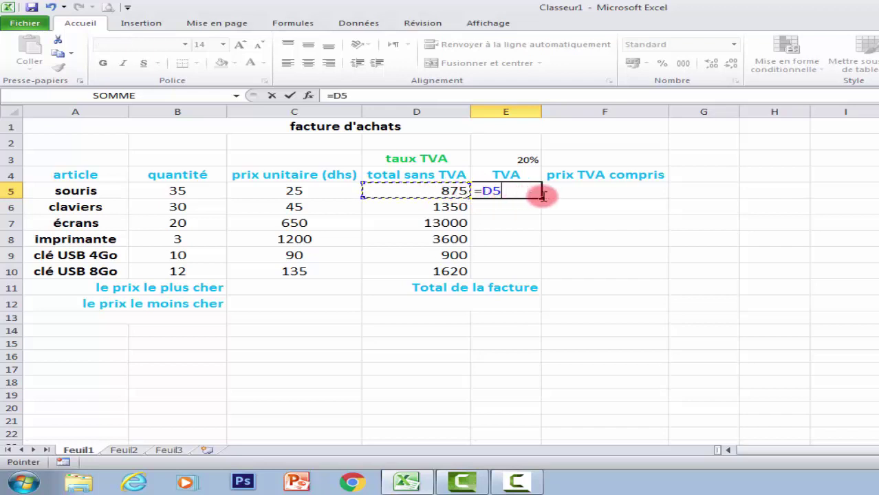
type("*")
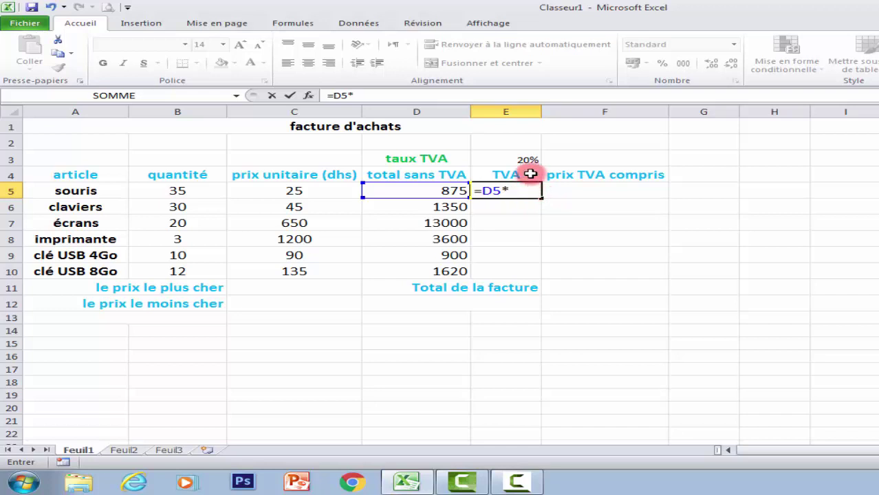
left_click(515, 159)
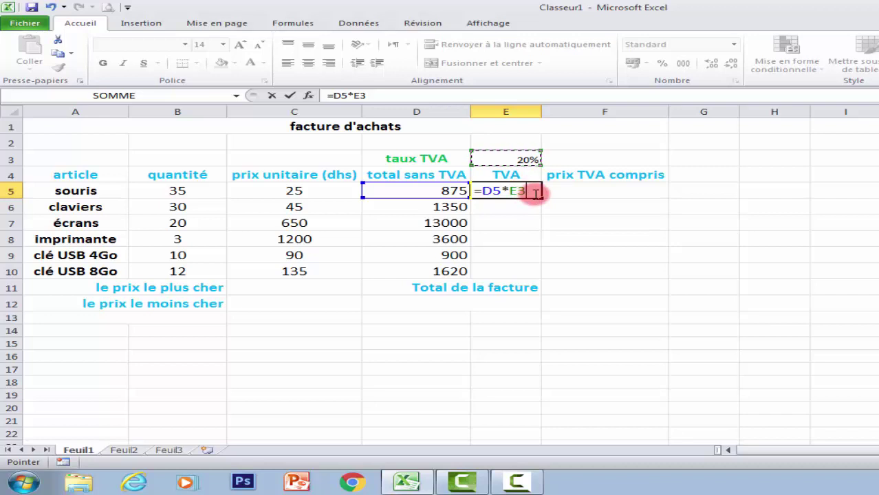
key("Return")
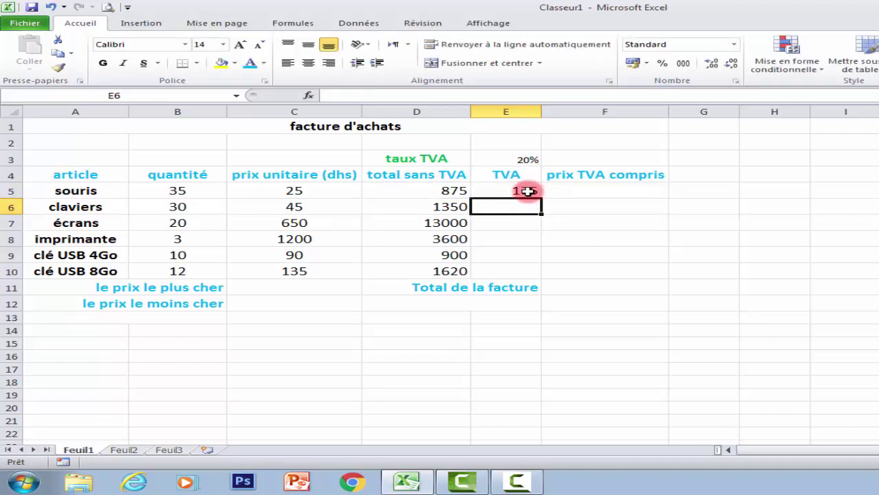
Step: Try to copy the TVA formula from E5 down through E10, and check the copied formulas in E6 and E7
left_click(533, 194)
left_click_drag(541, 198, 532, 273)
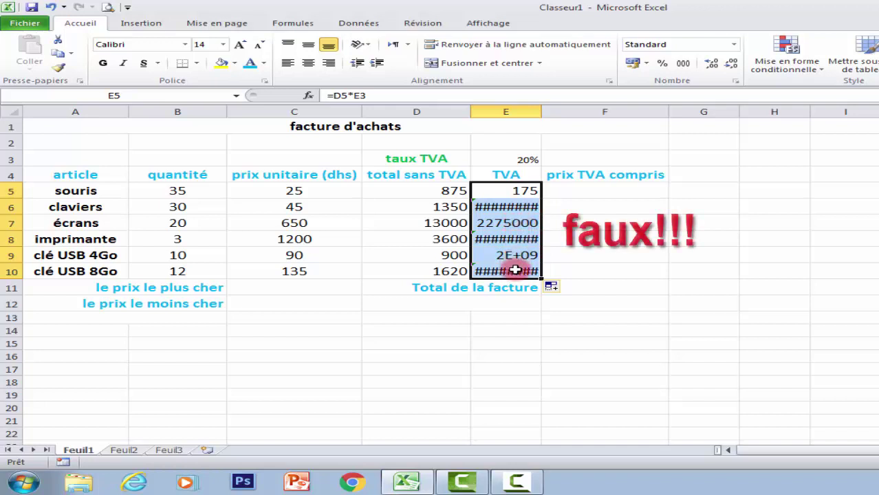
left_click(524, 207)
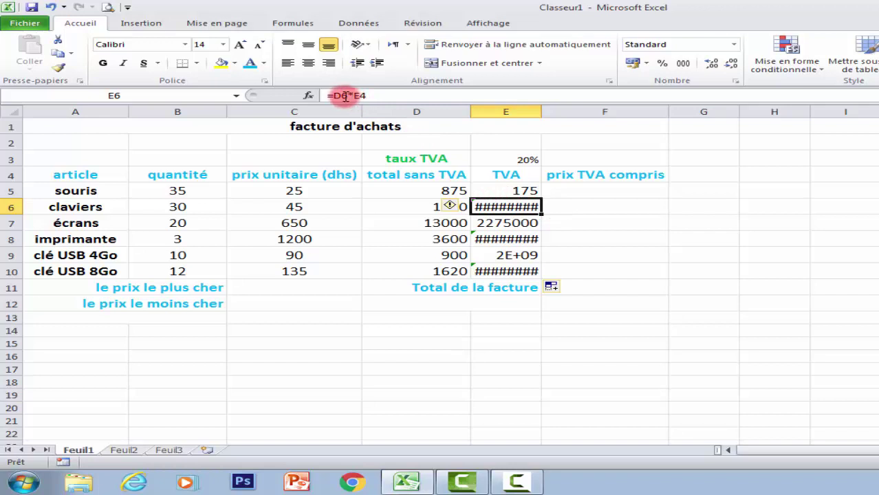
left_click(488, 222)
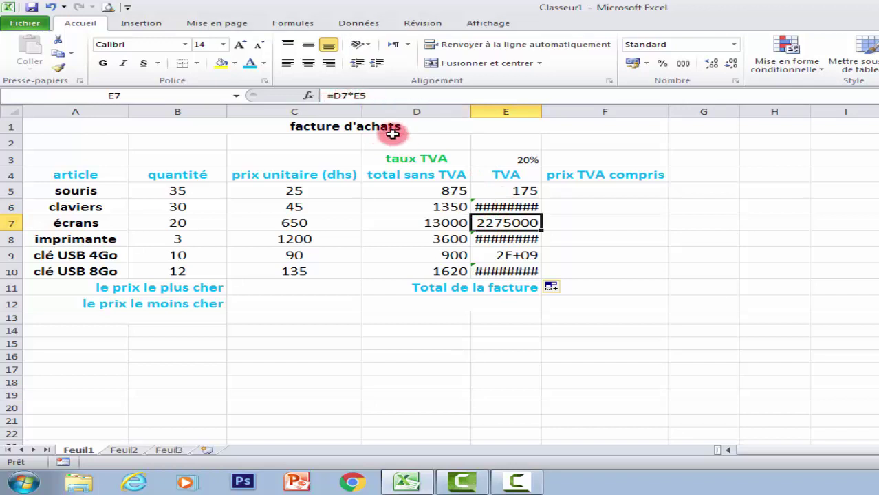
Step: Clear the copied TVA formulas from E6:E10
left_click_drag(507, 211, 507, 270)
key("Delete")
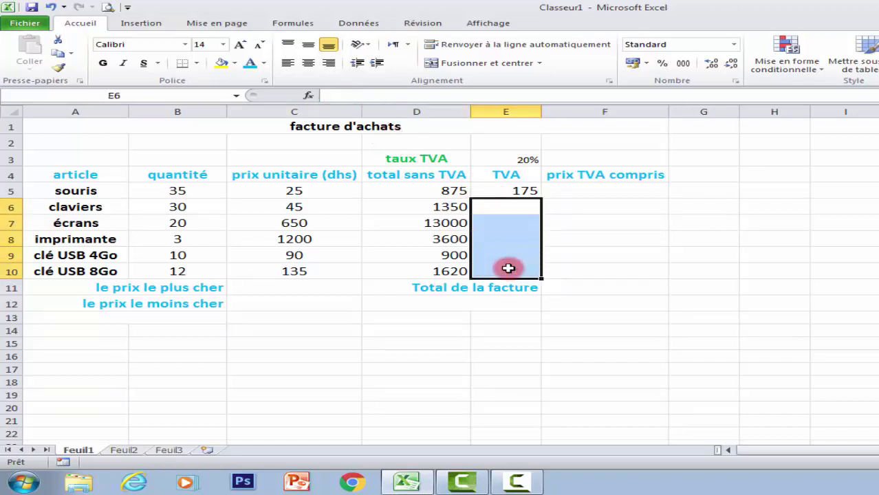
Step: Make the TVA rate reference absolute in E5 so the formula is =D5*$E$3, and copy it down through E10
double_click(520, 191)
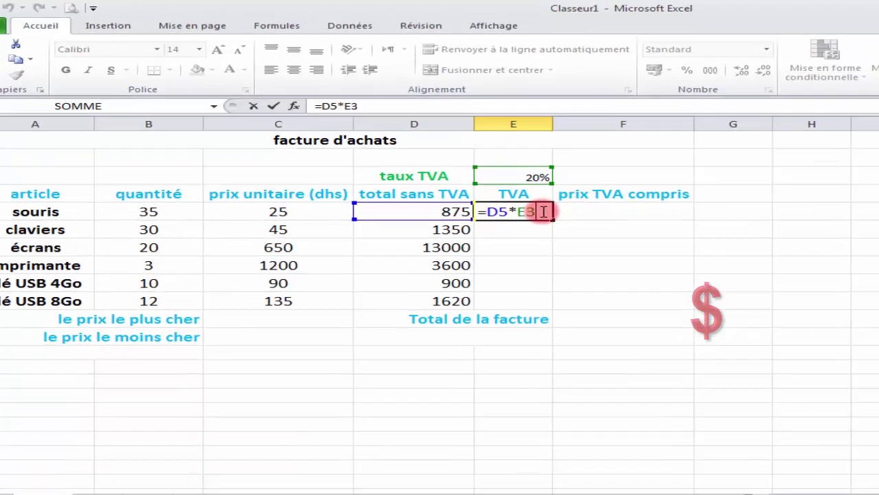
key("F4")
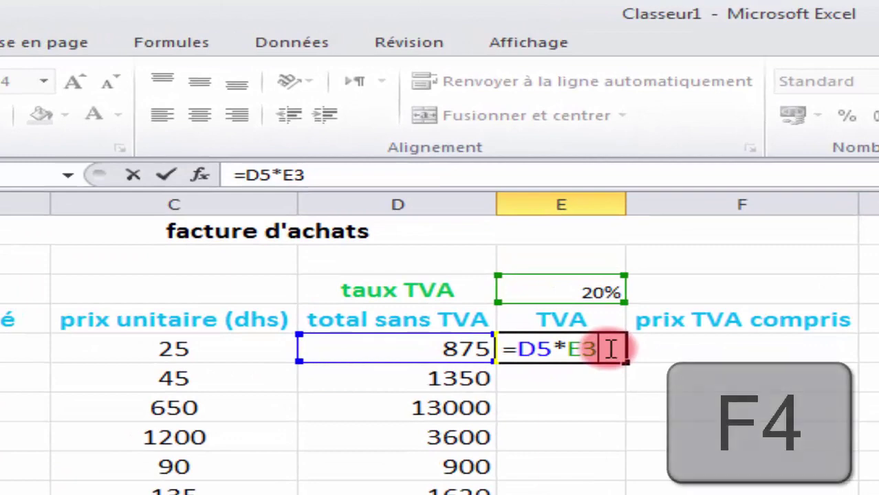
key("F4")
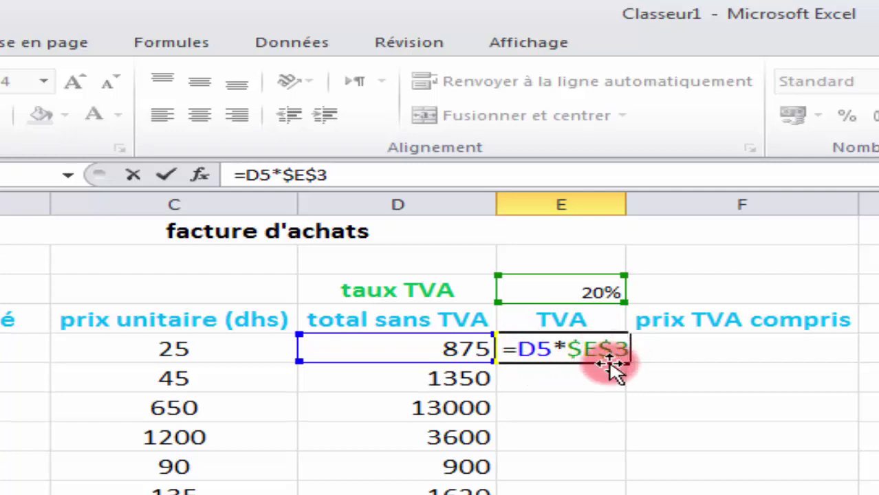
key("Return")
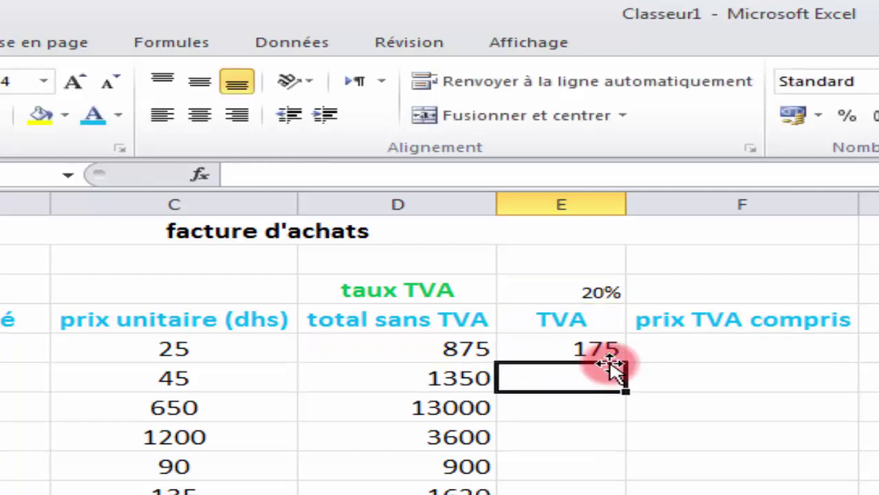
left_click(619, 357)
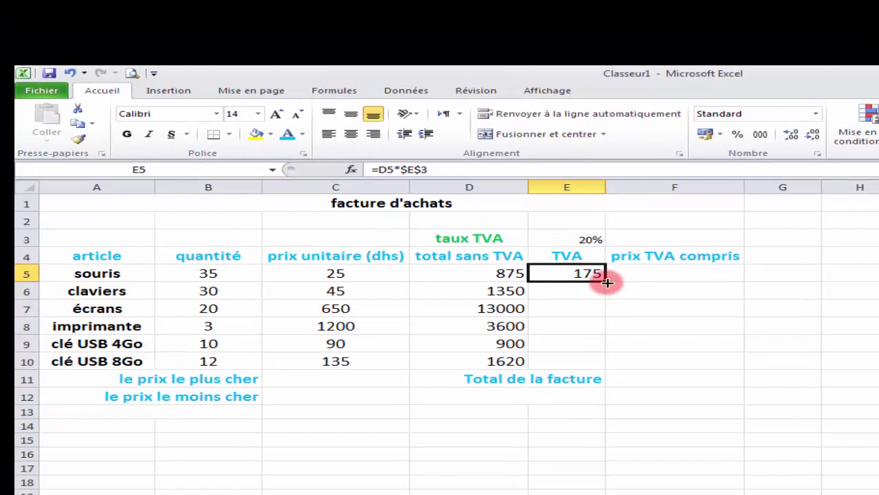
left_click_drag(605, 281, 597, 368)
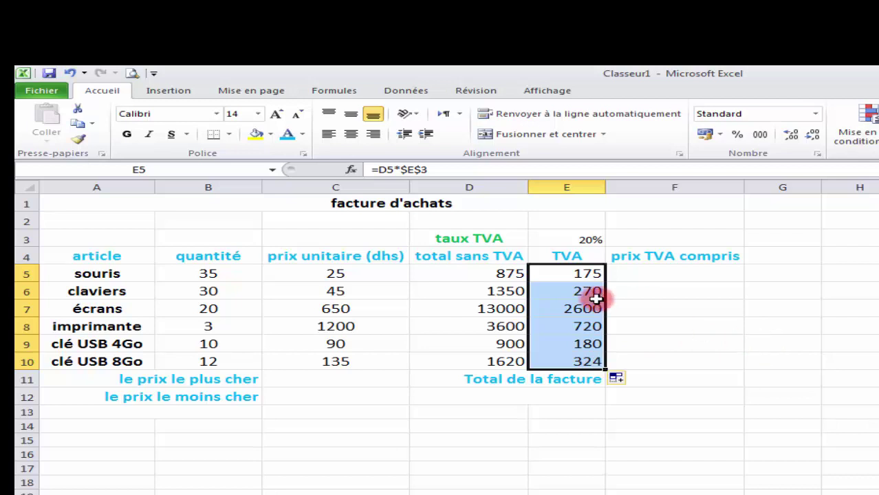
Step: Enter the formula =D5+E5 in F5 for the price including TVA, and copy it down through F10
left_click(681, 276)
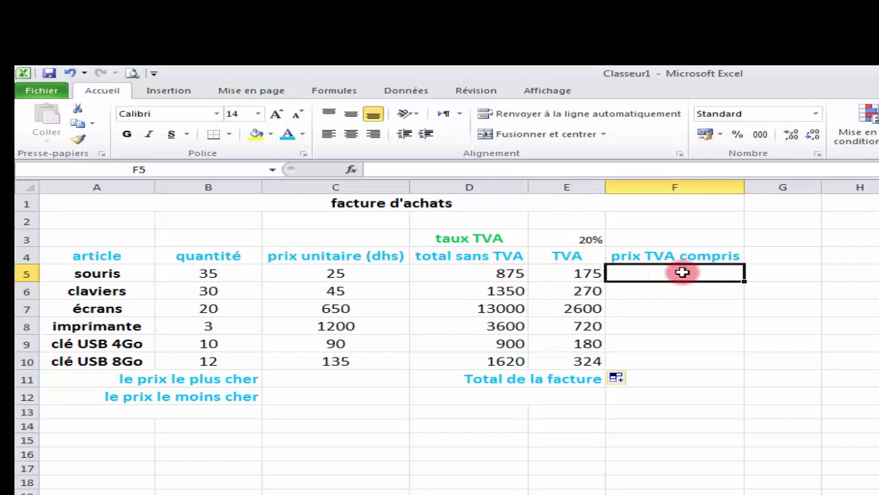
type("=")
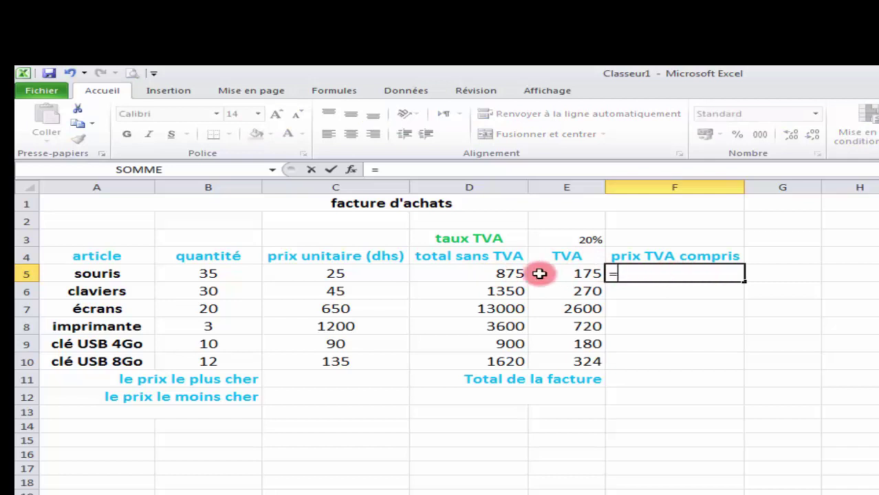
left_click(502, 273)
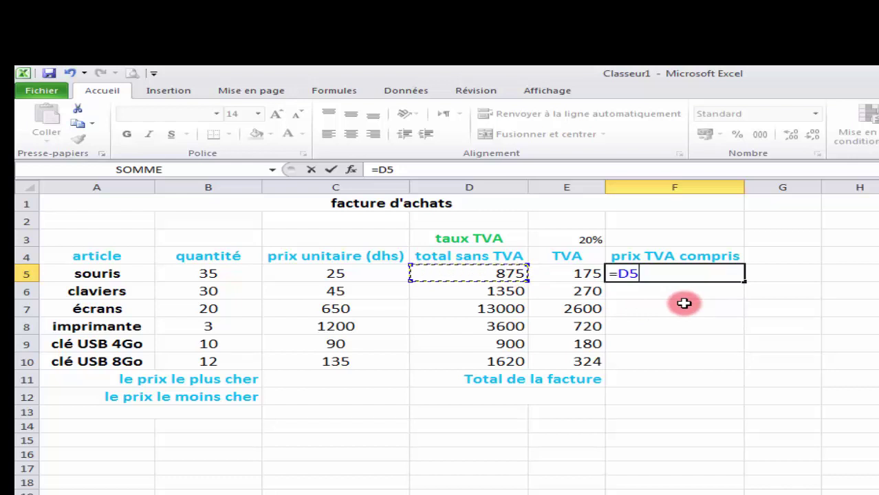
left_click(571, 275)
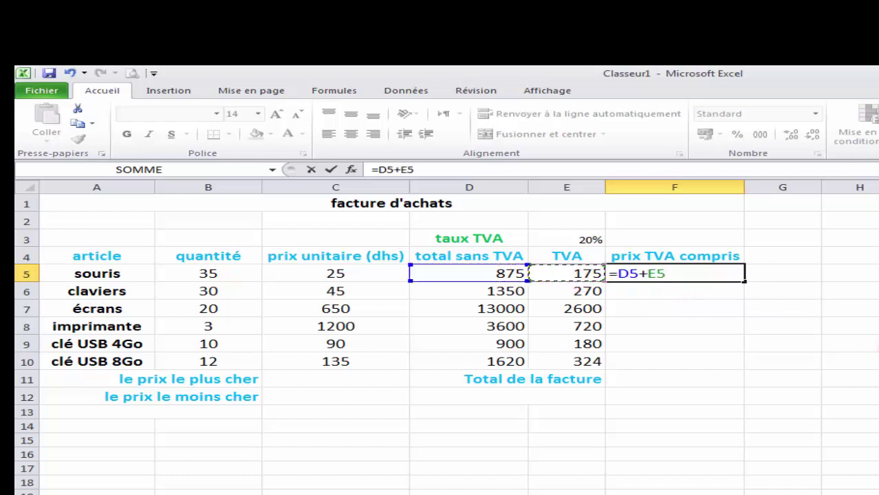
key("Return")
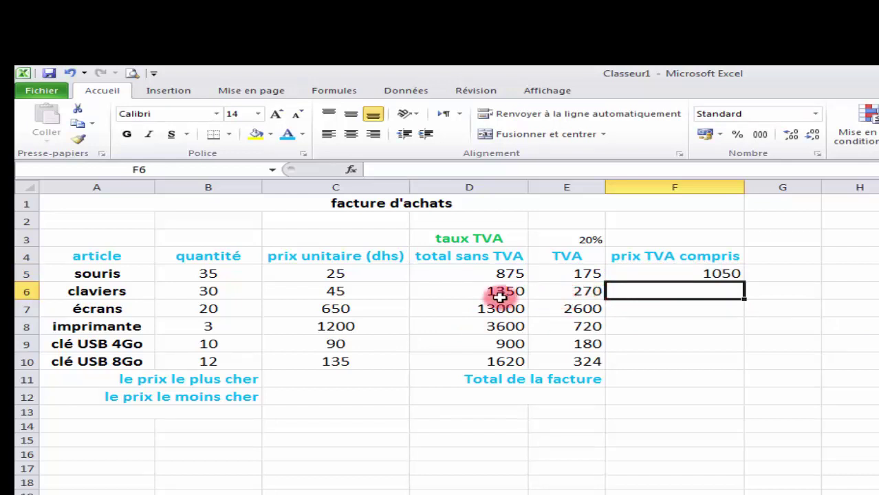
left_click(685, 275)
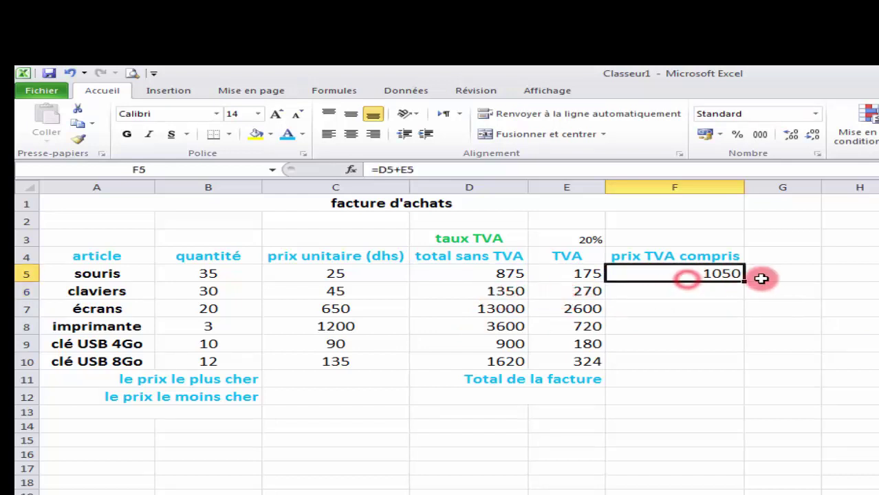
left_click_drag(747, 283, 731, 365)
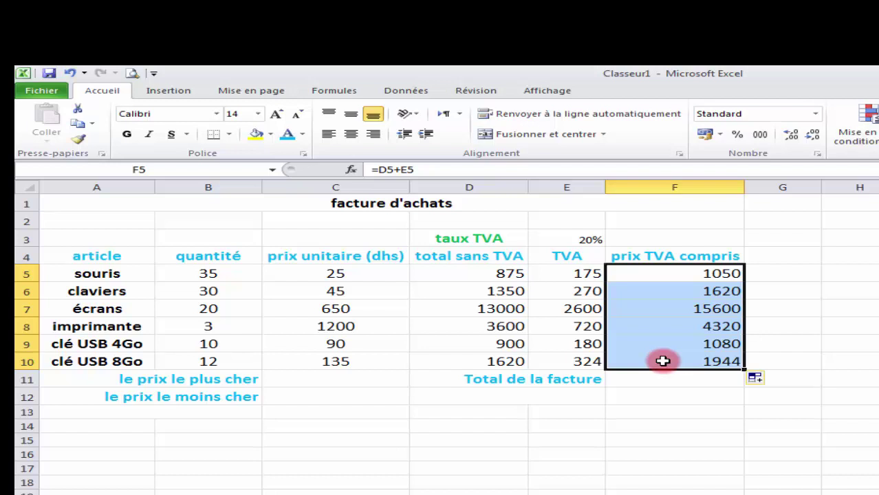
Step: Compute the highest unit price in C11 with the formula =MAX(C5:C10)
left_click(328, 380)
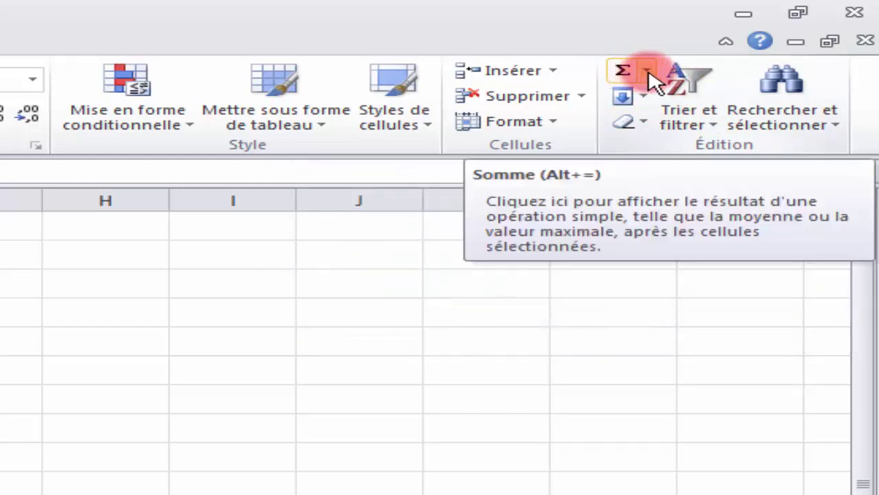
left_click(648, 72)
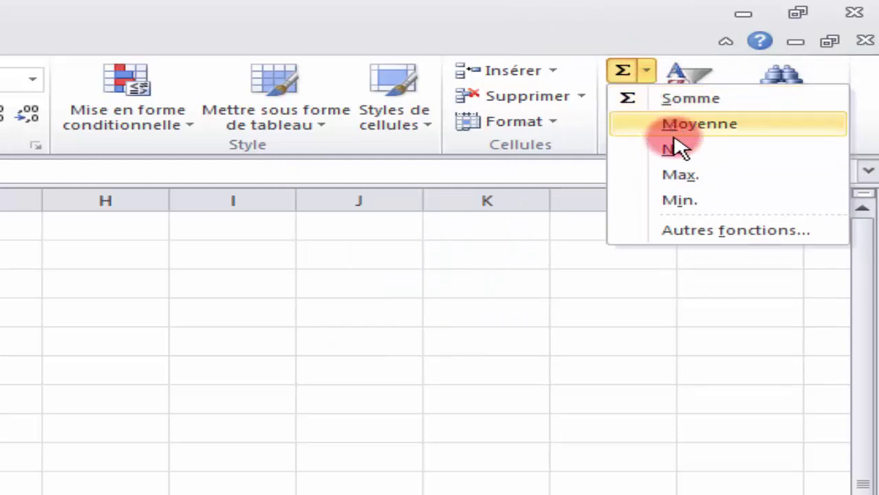
left_click(695, 177)
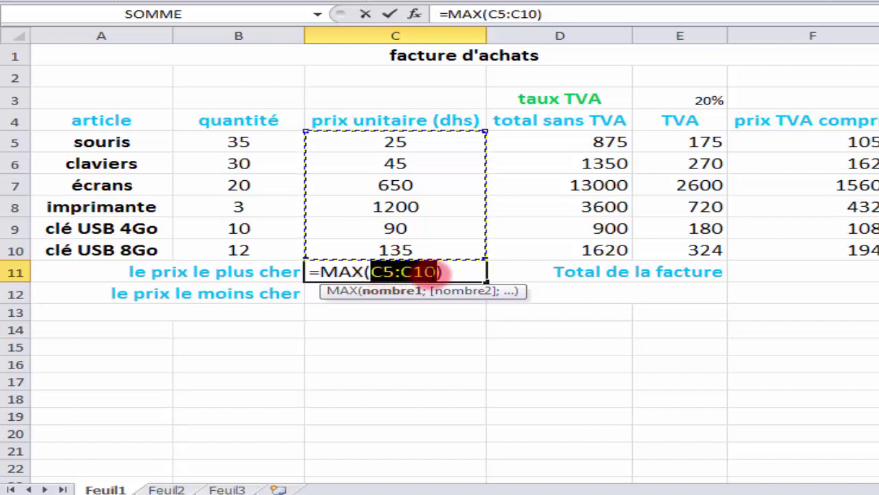
key("Return")
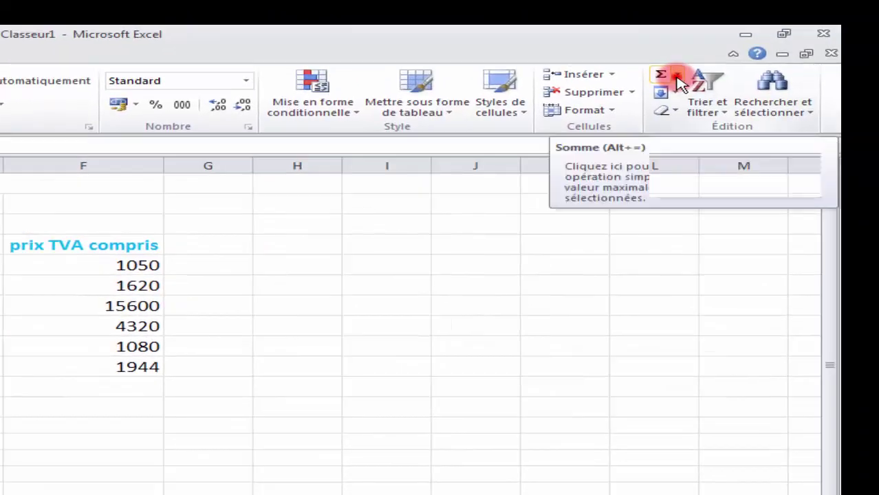
Step: Compute the lowest unit price in C12 with the MIN function, correcting its range so the formula is =MIN(C5:C10)
left_click(678, 77)
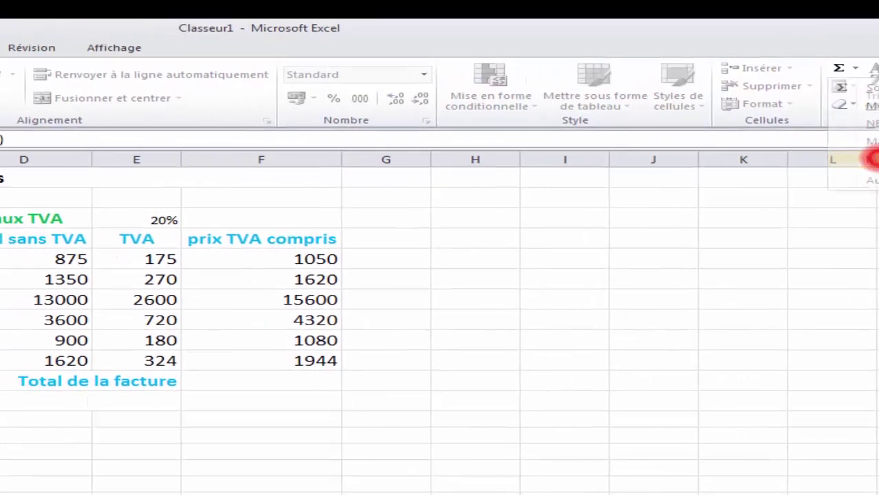
left_click(872, 159)
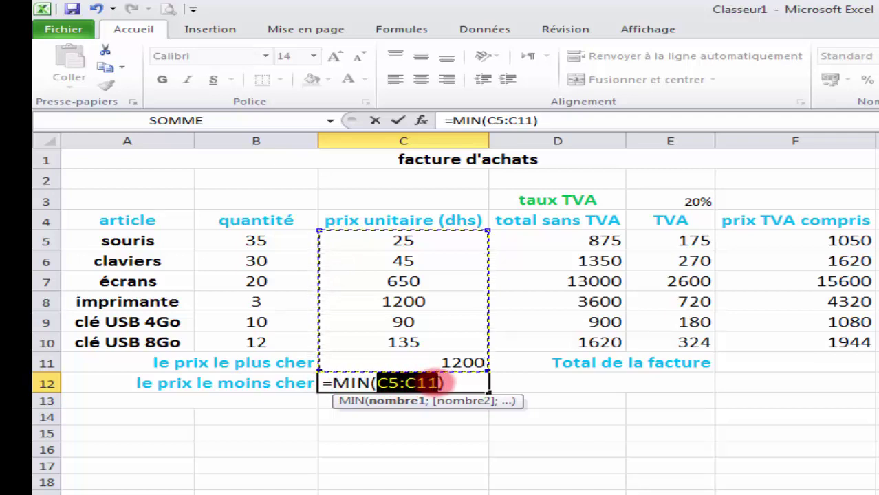
left_click(436, 382)
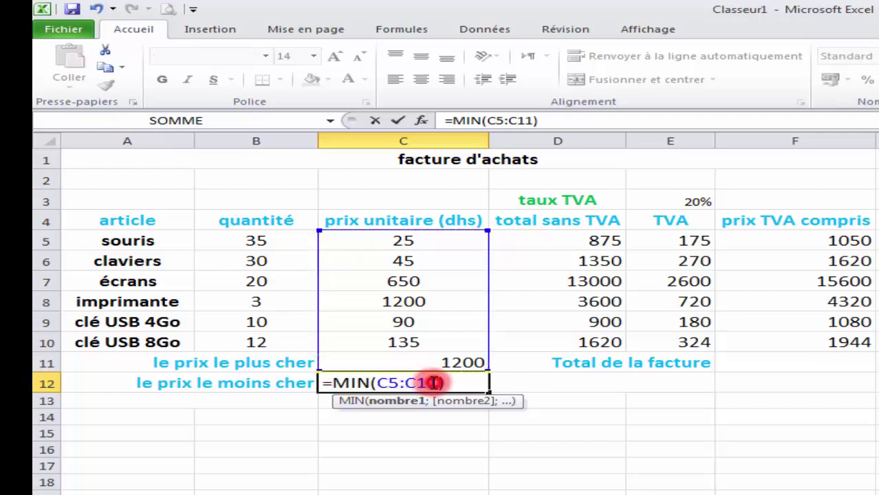
left_click_drag(435, 383, 383, 382)
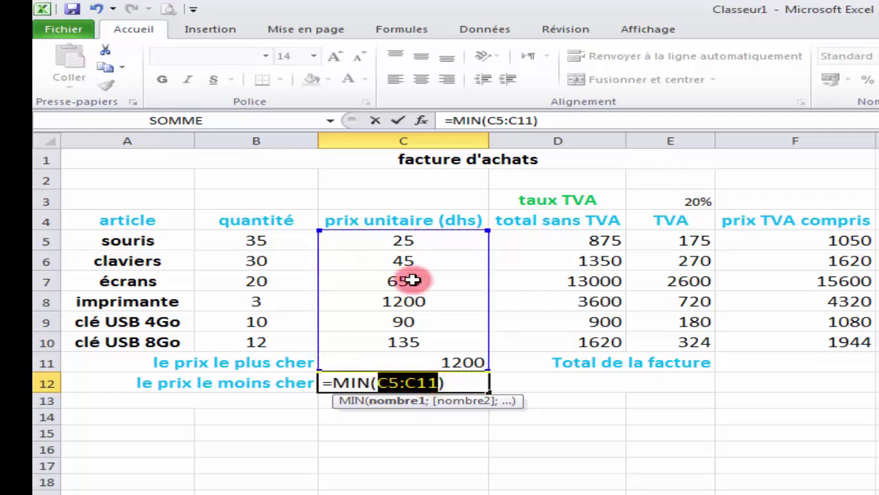
left_click_drag(411, 239, 412, 343)
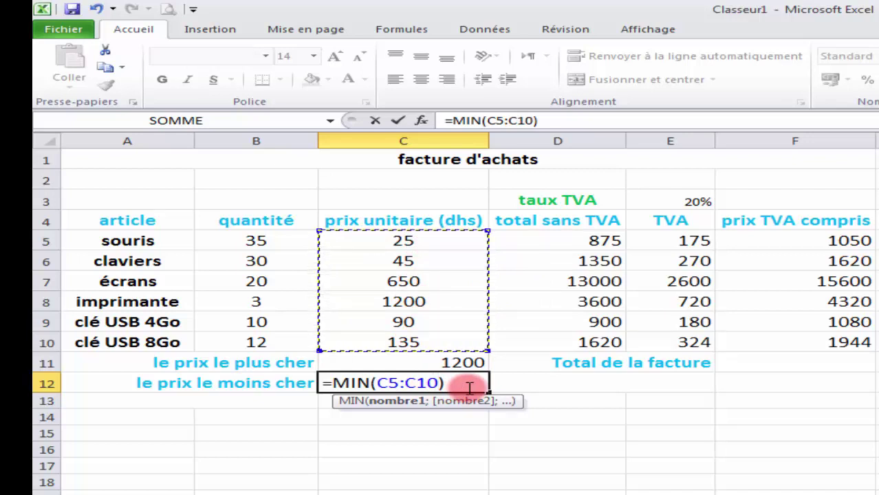
key("Return")
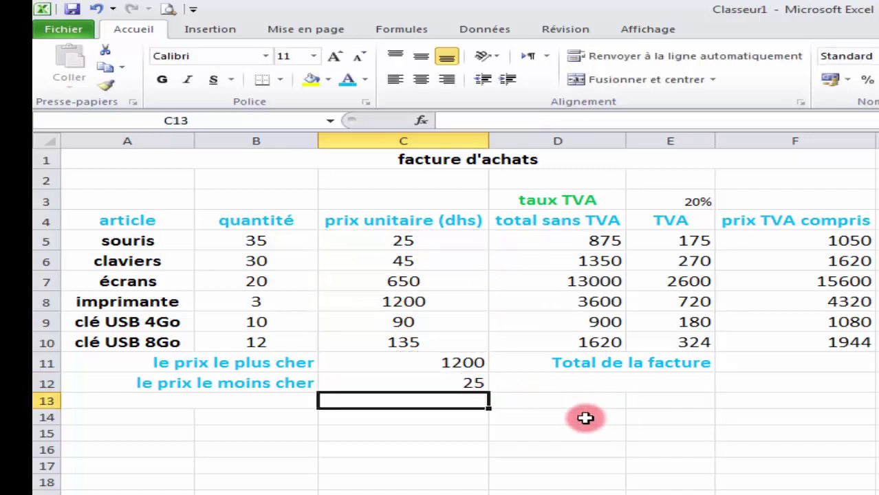
Step: Compute the invoice total in F11 with the formula =SOMME(F5:F10)
left_click(780, 362)
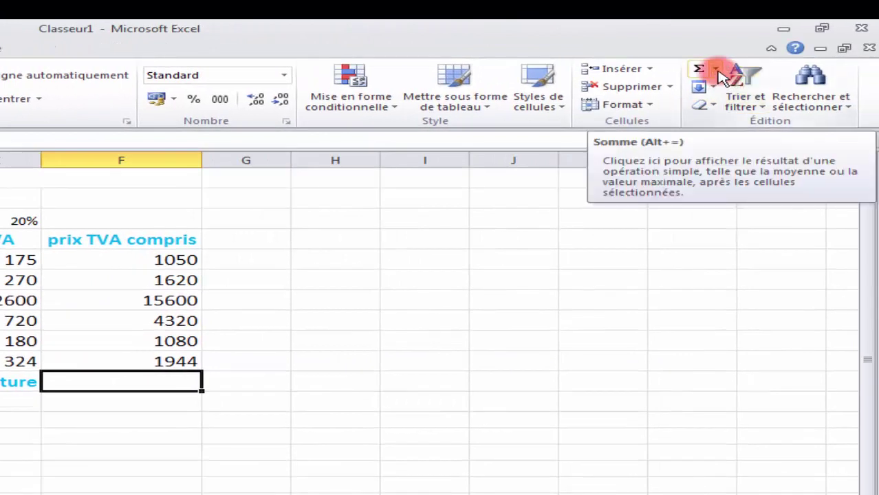
left_click(715, 71)
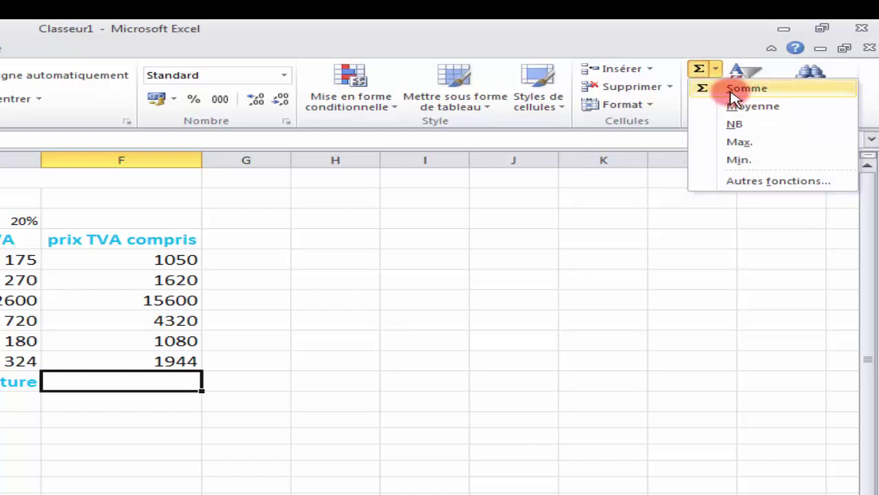
left_click(731, 91)
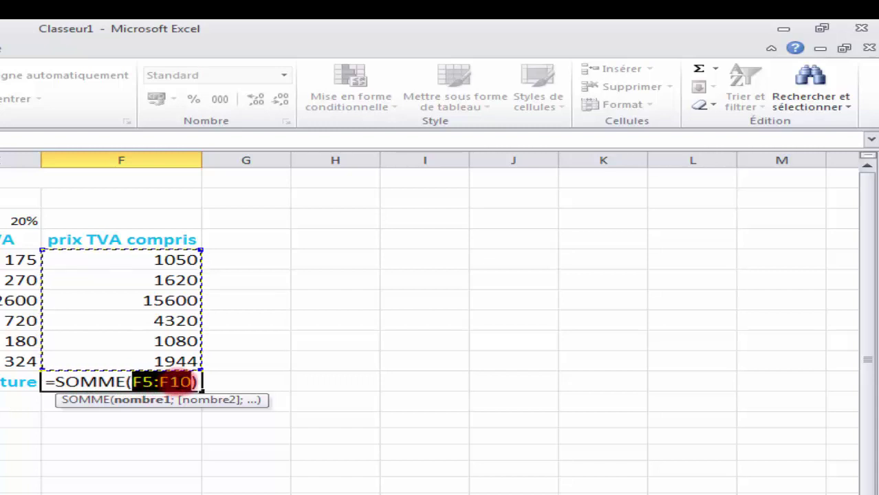
key("Return")
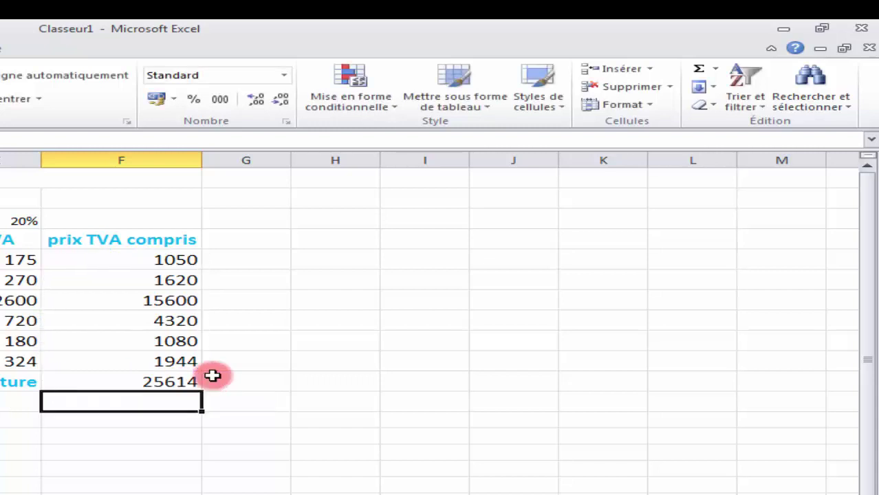